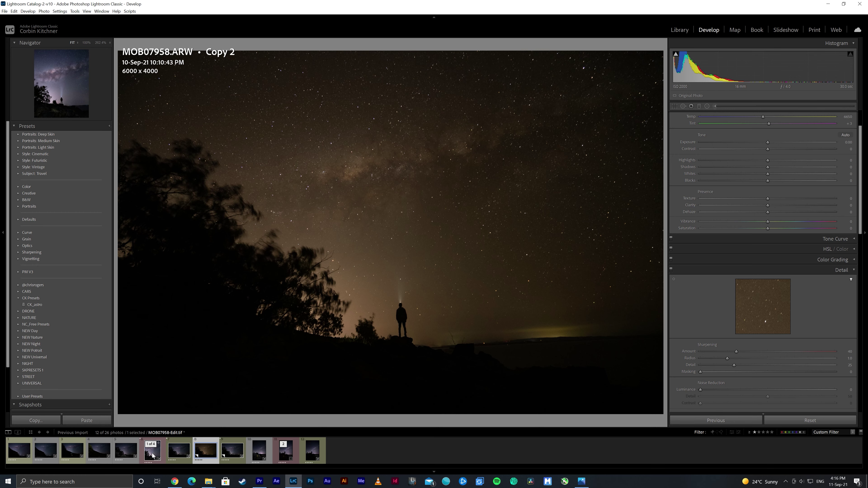
Compare the finished vertical edit MOB07958-Edit.tif against the raw Copy 2.
{"action": "left_click", "coordinate": [153, 456]}
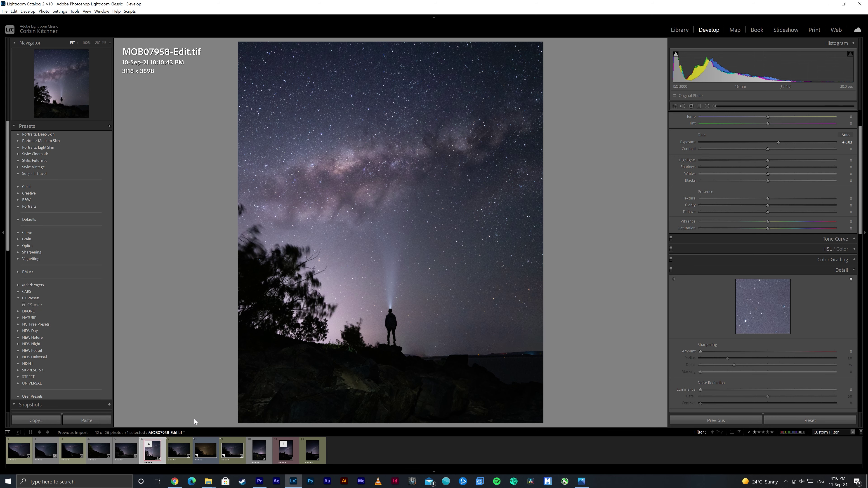
{"action": "key", "text": "Right"}
{"action": "key", "text": "Right"}
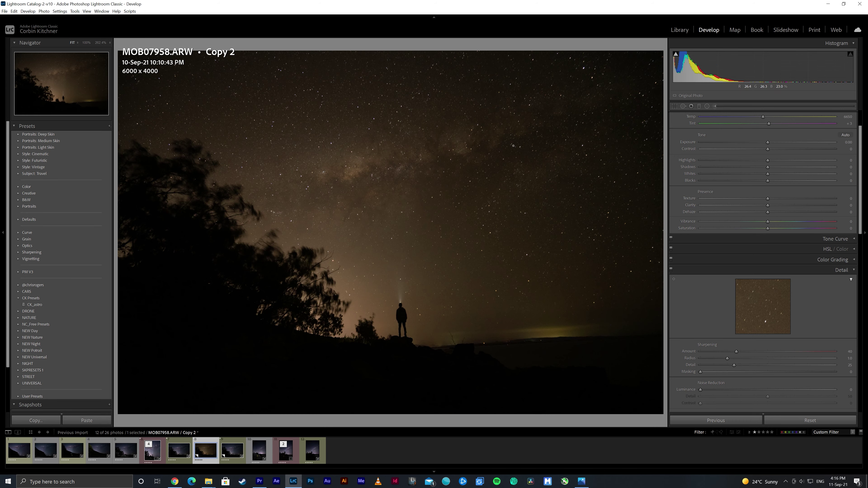
{"action": "left_click", "coordinate": [153, 458]}
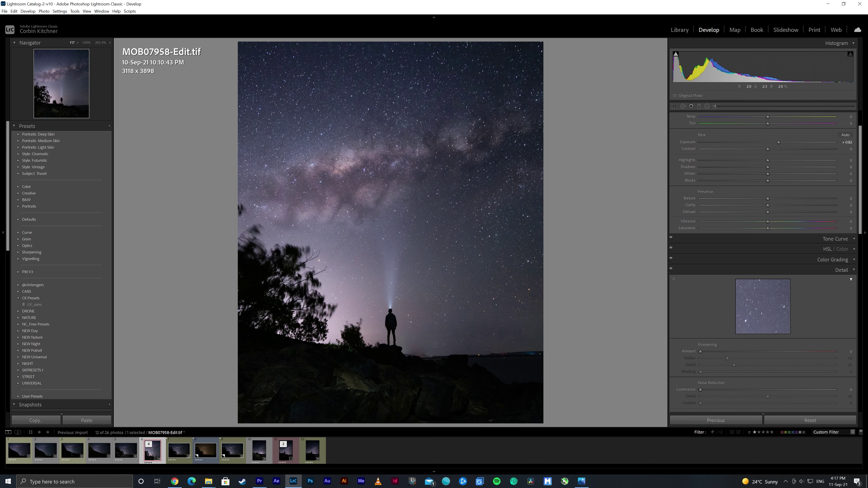
Cool Copy 2's white balance to Temp 4568 and shift Tint to +22.
{"action": "left_click", "coordinate": [206, 450]}
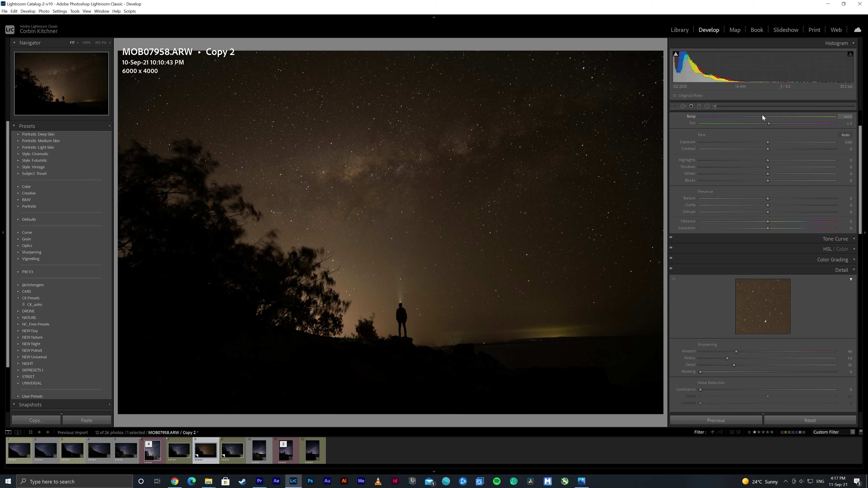
{"action": "left_click_drag", "start_coordinate": [763, 116], "coordinate": [734, 115]}
{"action": "left_click_drag", "start_coordinate": [729, 115], "coordinate": [729, 113]}
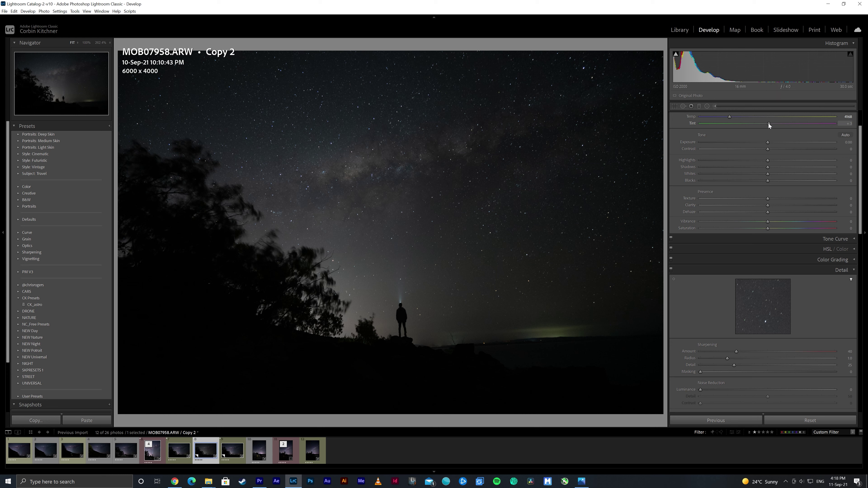
{"action": "left_click_drag", "start_coordinate": [772, 123], "coordinate": [777, 123]}
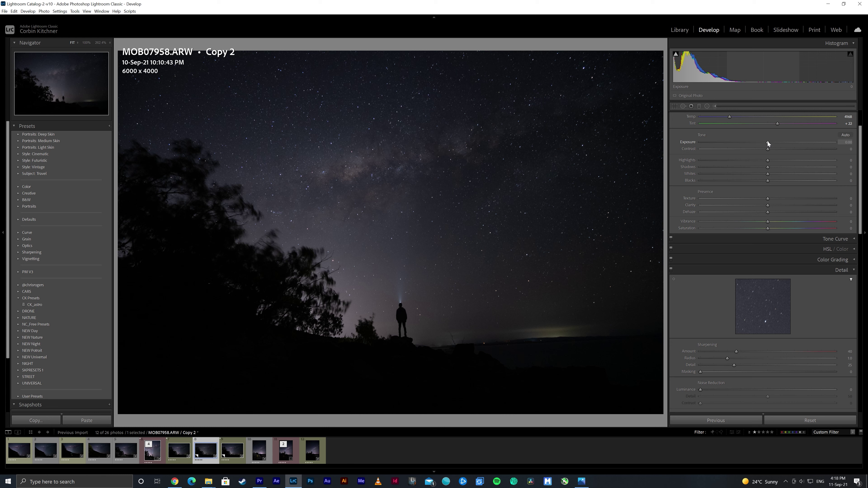
Lift Exposure slightly, set Highlights and Whites to +24, Clarity +18 and Saturation +38.
{"action": "left_click_drag", "start_coordinate": [768, 142], "coordinate": [769, 141]}
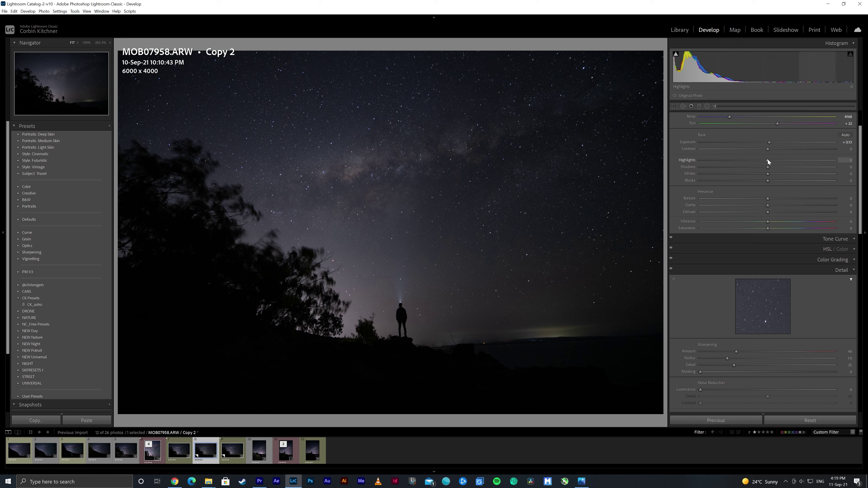
{"action": "left_click_drag", "start_coordinate": [768, 160], "coordinate": [783, 159]}
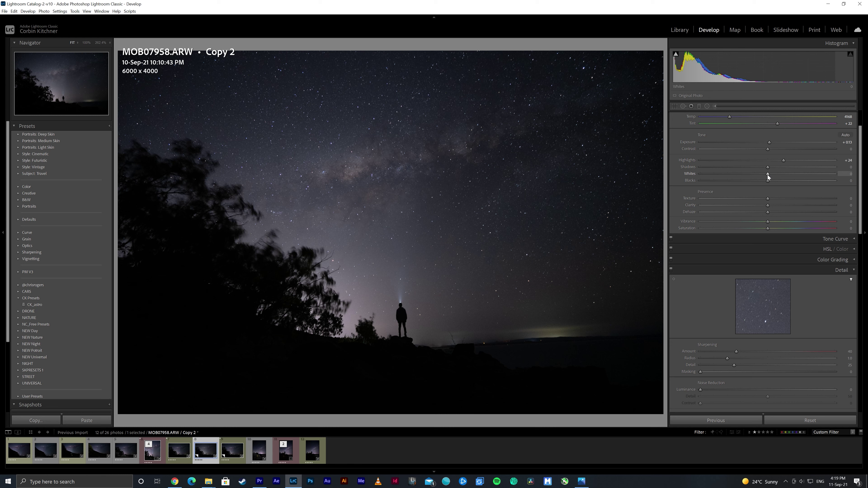
{"action": "left_click_drag", "start_coordinate": [768, 174], "coordinate": [776, 174]}
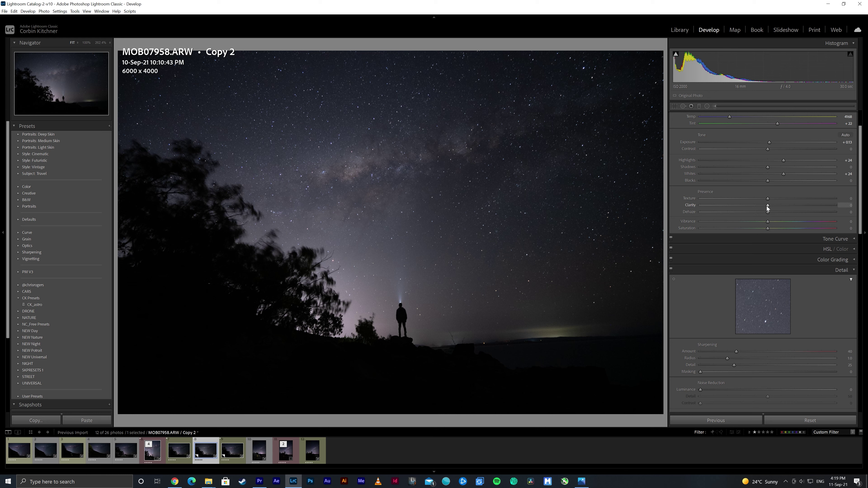
{"action": "left_click_drag", "start_coordinate": [767, 207], "coordinate": [771, 206]}
{"action": "left_click_drag", "start_coordinate": [778, 205], "coordinate": [780, 205]}
{"action": "left_click_drag", "start_coordinate": [768, 228], "coordinate": [779, 229]}
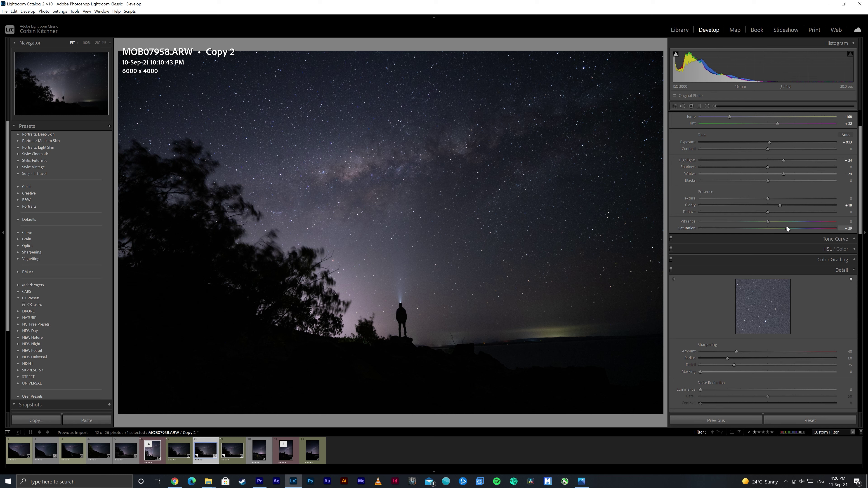
{"action": "left_click_drag", "start_coordinate": [787, 227], "coordinate": [791, 226]}
{"action": "left_click", "coordinate": [364, 193]}
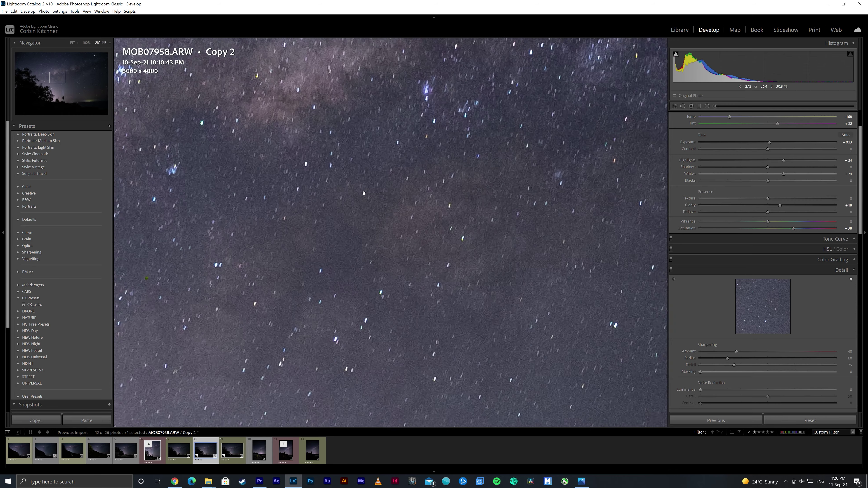
{"action": "left_click", "coordinate": [356, 182]}
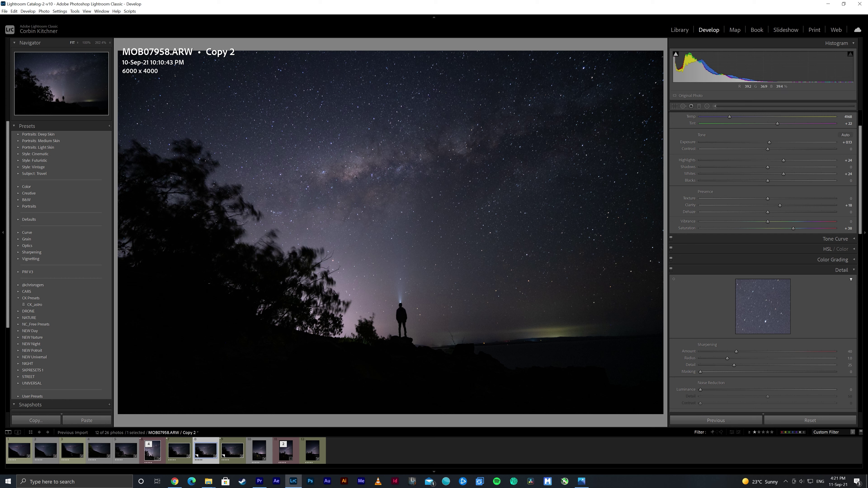
Start the Adjustment Brush on the raw frame, comparing it with Copy 2 and the finished edit.
{"action": "left_click", "coordinate": [178, 451]}
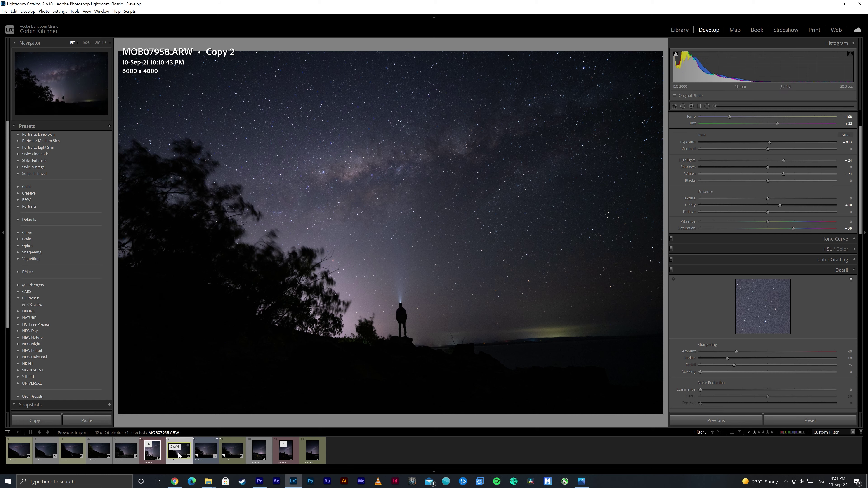
{"action": "key", "text": "k"}
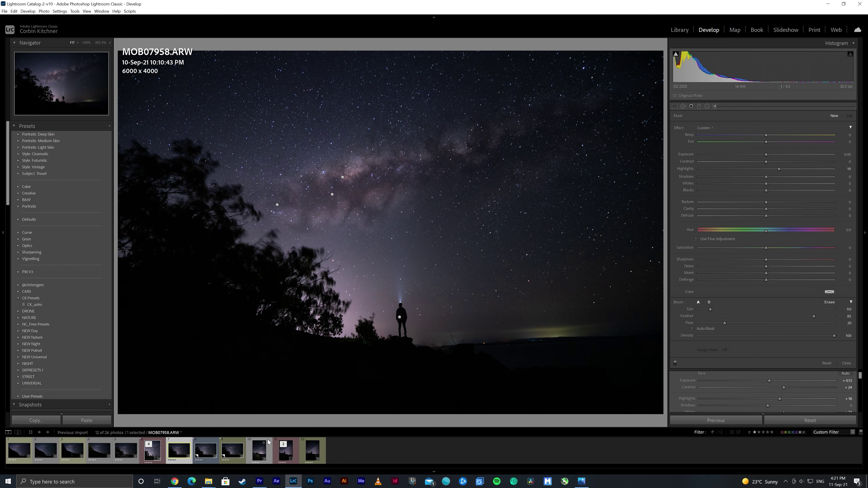
{"action": "left_click", "coordinate": [215, 461]}
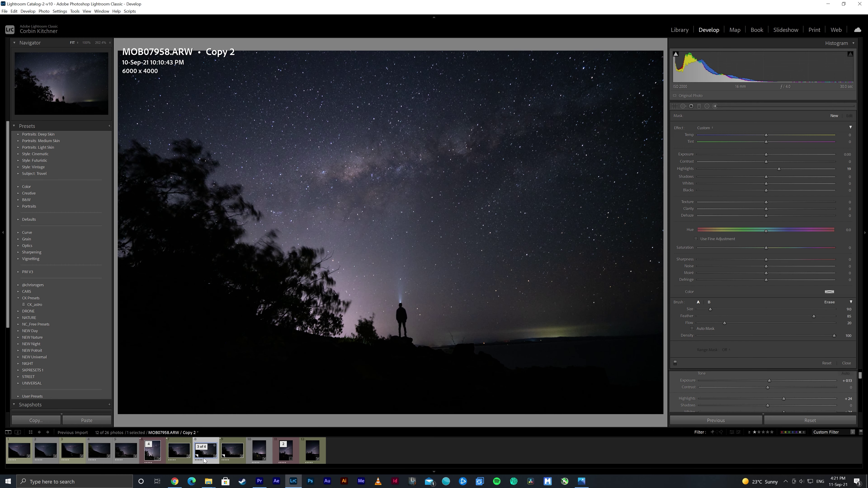
{"action": "left_click", "coordinate": [152, 451]}
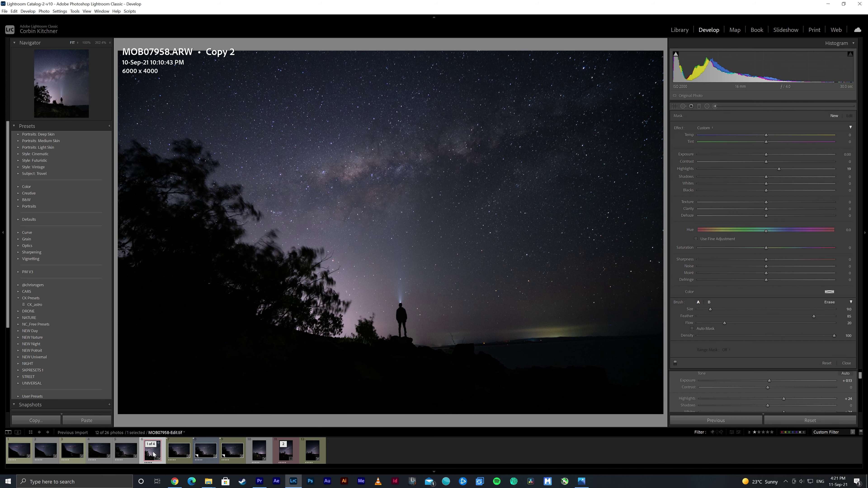
{"action": "key", "text": "Right"}
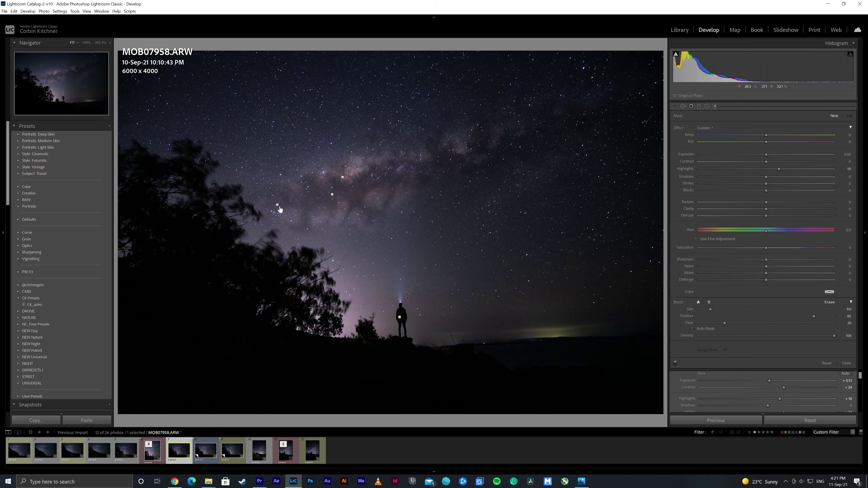
Select the Milky Way brush adjustment (Shadows +27) and check its mask overlay.
{"action": "left_click", "coordinate": [277, 205]}
{"action": "mouse_move", "coordinate": [277, 205]}
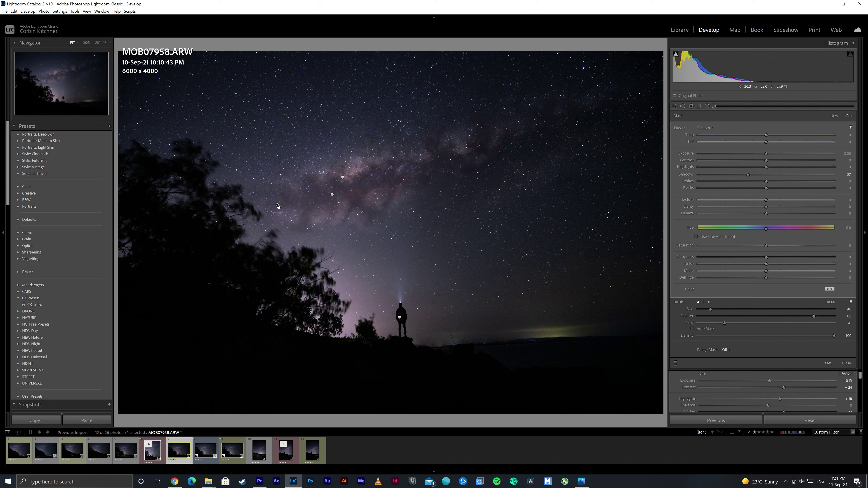
{"action": "key", "text": "o"}
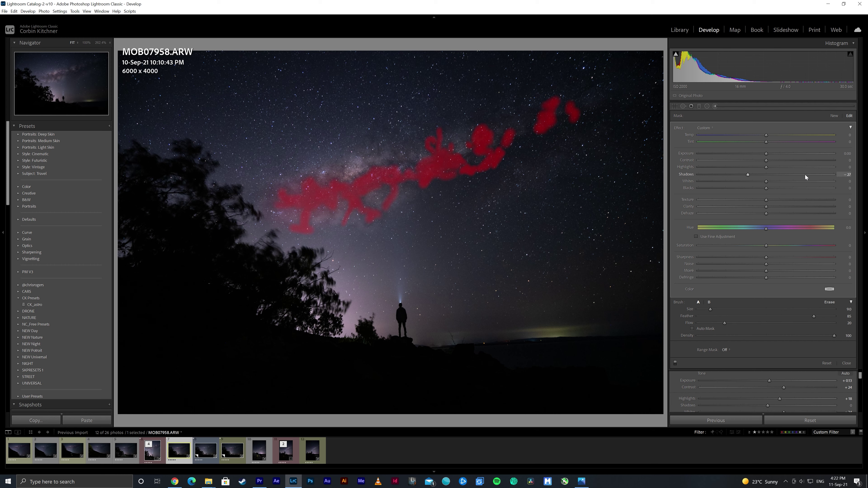
{"action": "key", "text": "o"}
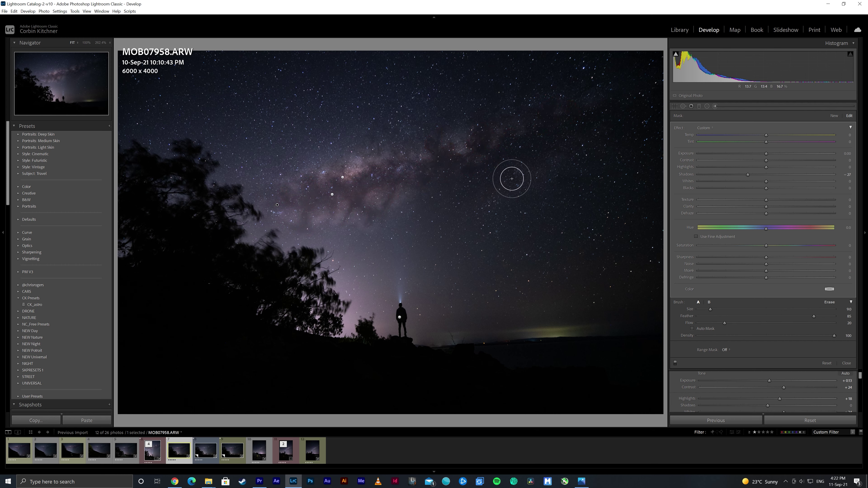
{"action": "left_click", "coordinate": [332, 195]}
{"action": "left_click", "coordinate": [342, 177]}
{"action": "key", "text": "o"}
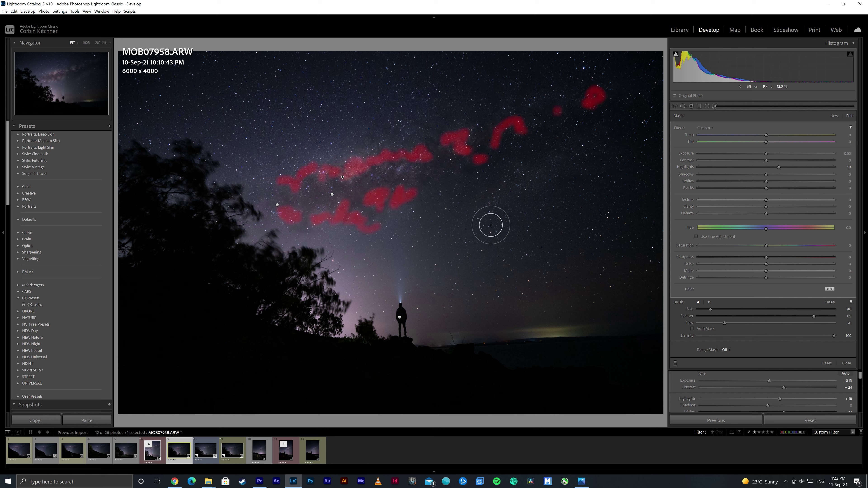
{"action": "key", "text": "o"}
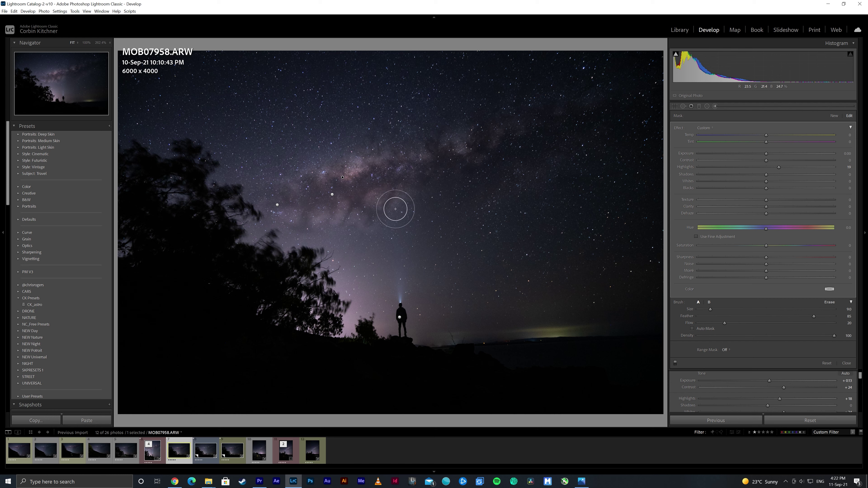
{"action": "key", "text": "o"}
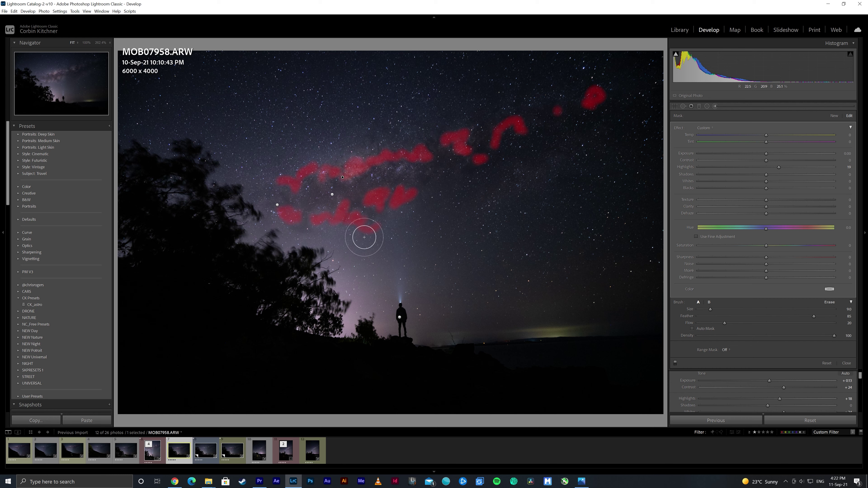
{"action": "key", "text": "o"}
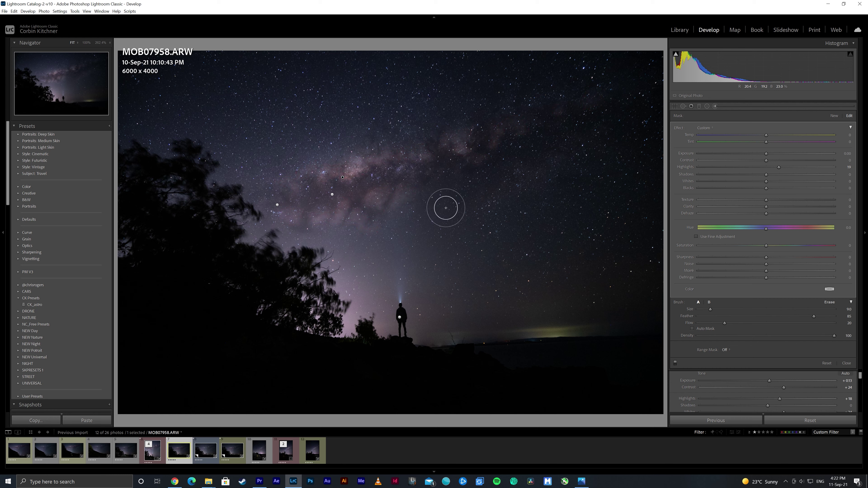
Select the warm brush pin (Exposure 0.21, Contrast 26, Saturation 7) and show its mask.
{"action": "left_click", "coordinate": [332, 194]}
{"action": "key", "text": "o"}
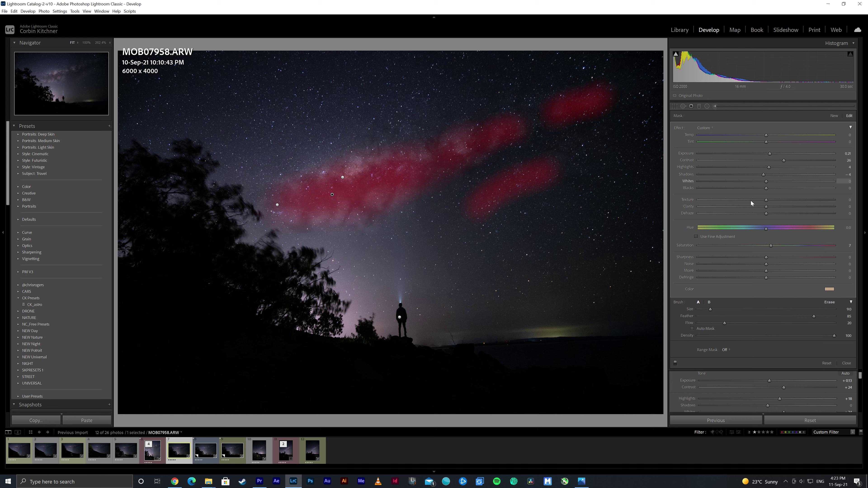
{"action": "left_click", "coordinate": [829, 289]}
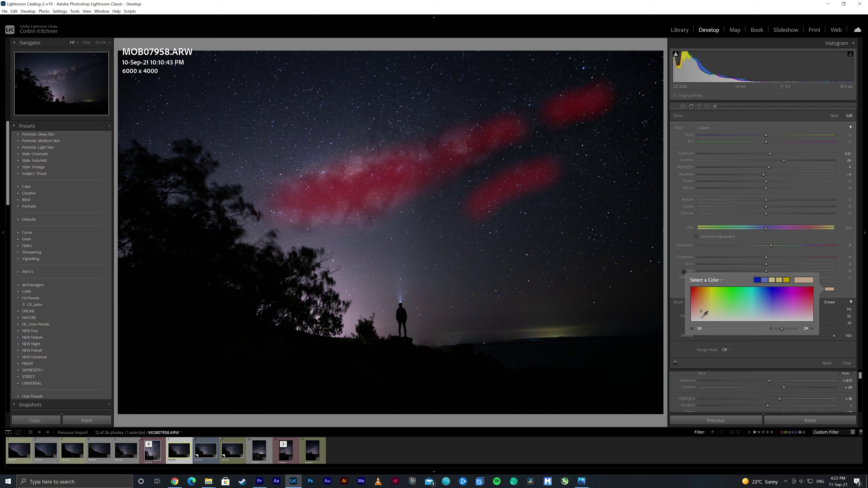
{"action": "left_click", "coordinate": [552, 199]}
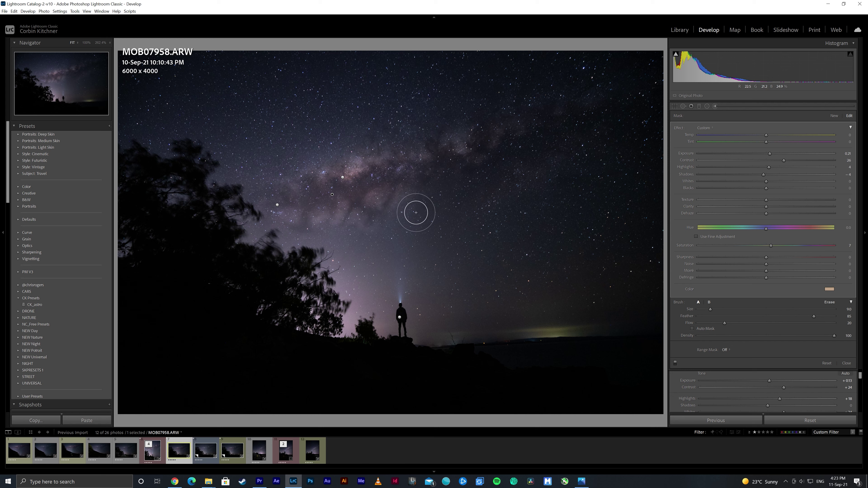
{"action": "left_click", "coordinate": [675, 362]}
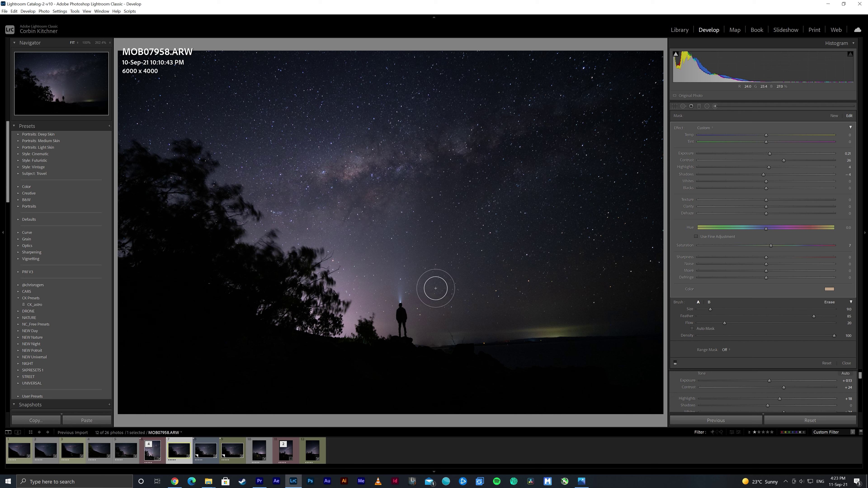
{"action": "left_click_drag", "start_coordinate": [355, 167], "coordinate": [328, 214]}
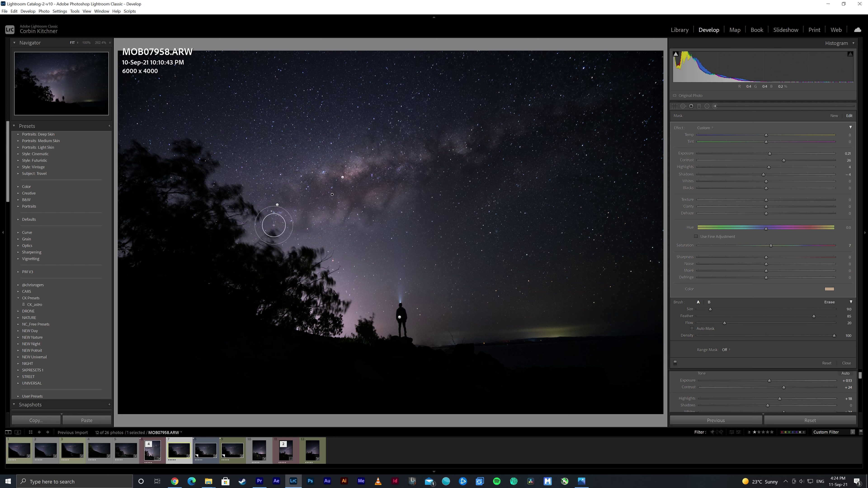
Close the Adjustment Brush, view MOB07954 for comparison, then return to MOB07958.
{"action": "left_click", "coordinate": [715, 106]}
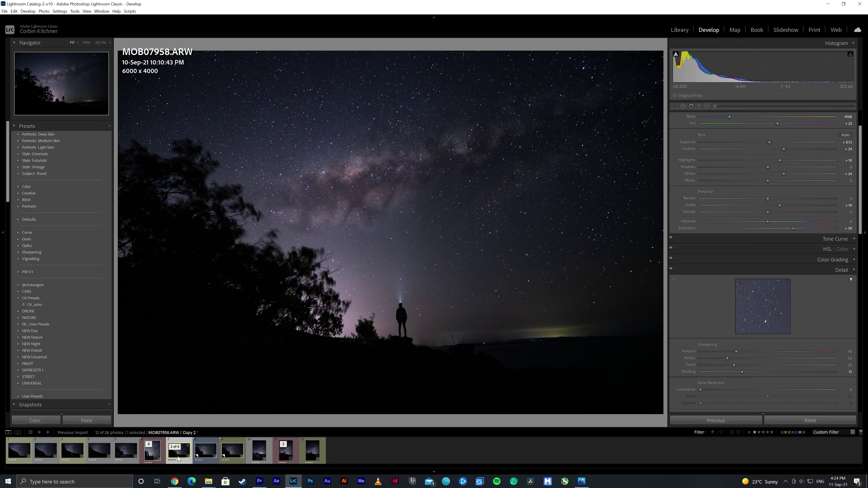
{"action": "left_click", "coordinate": [125, 450]}
{"action": "left_click", "coordinate": [35, 304]}
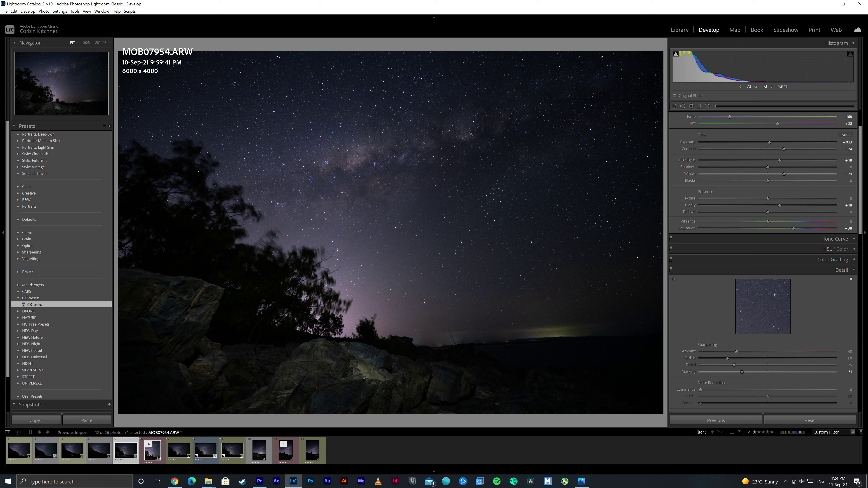
{"action": "left_click", "coordinate": [179, 451]}
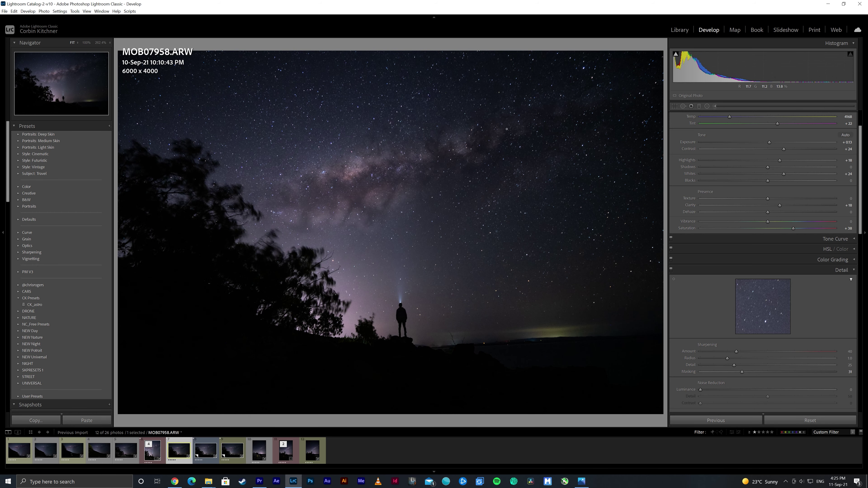
Open the blended MOB07958-Edit.tif from the filmstrip.
{"action": "left_click", "coordinate": [150, 456]}
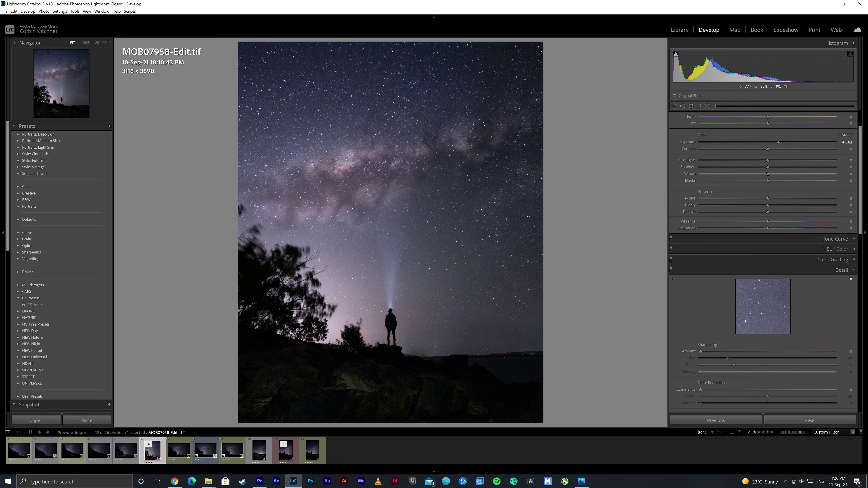
{"action": "left_click", "coordinate": [392, 308]}
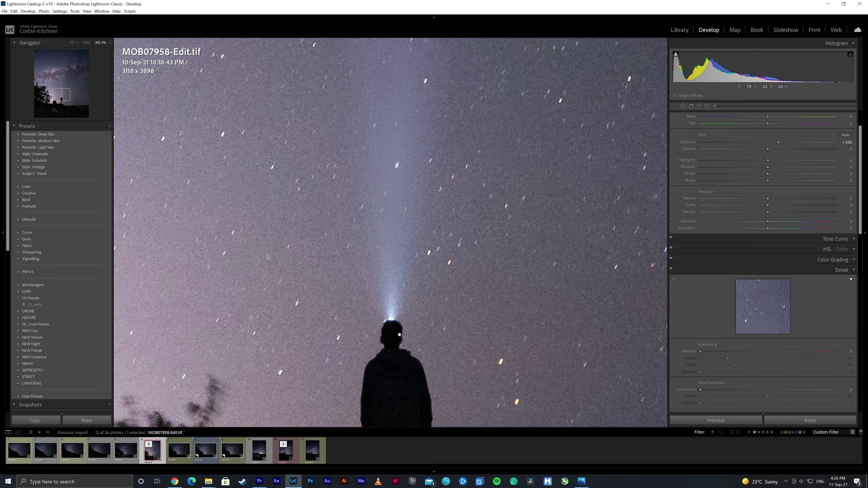
{"action": "left_click", "coordinate": [392, 309]}
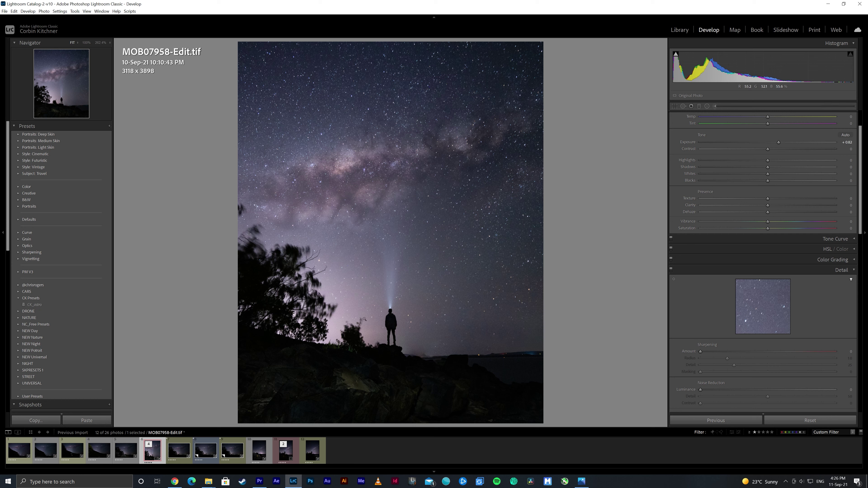
{"action": "left_click", "coordinate": [381, 323]}
{"action": "left_click", "coordinate": [375, 327]}
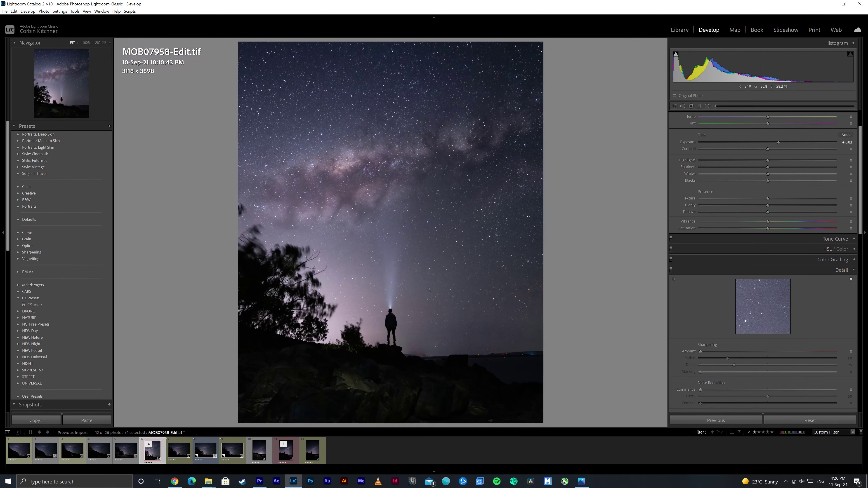